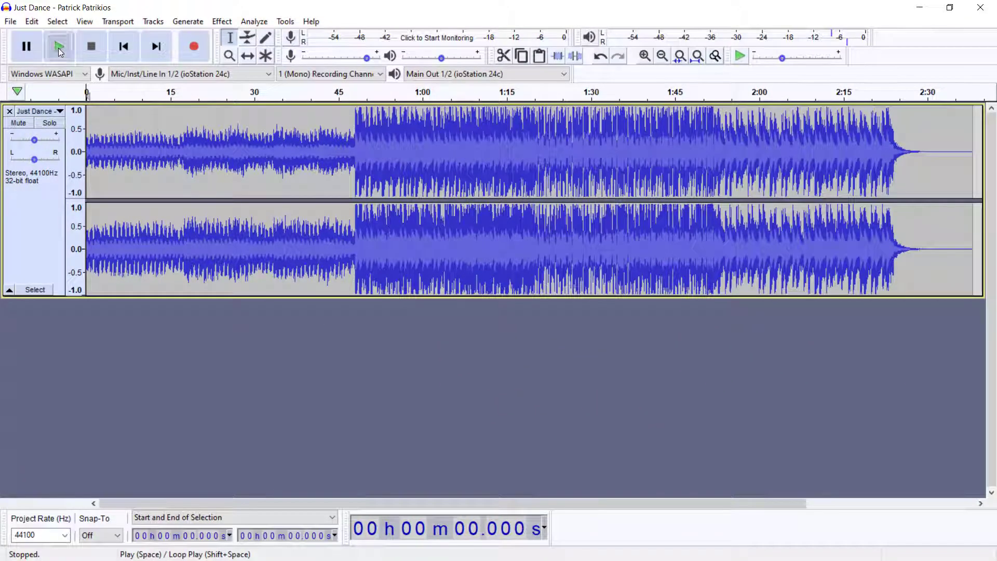
Play 'Just Dance' from the start and stop it, once with the Play button and once with Space.
click(58, 48)
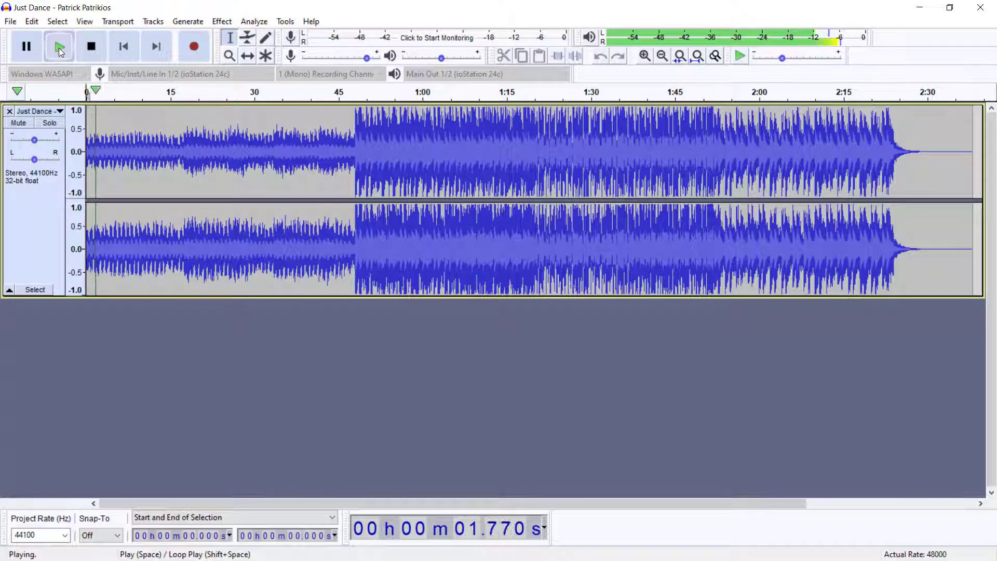
click(91, 48)
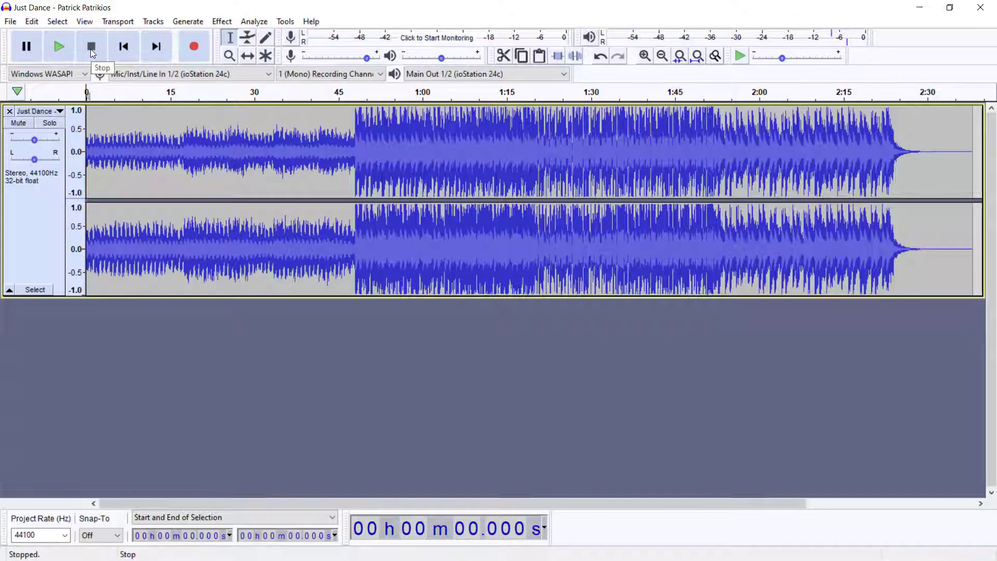
key(space)
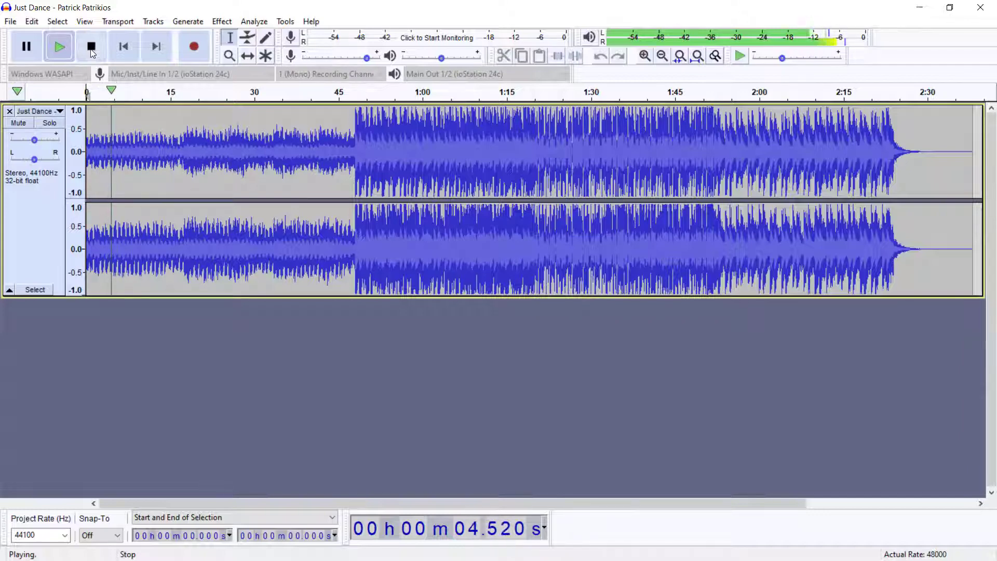
click(91, 50)
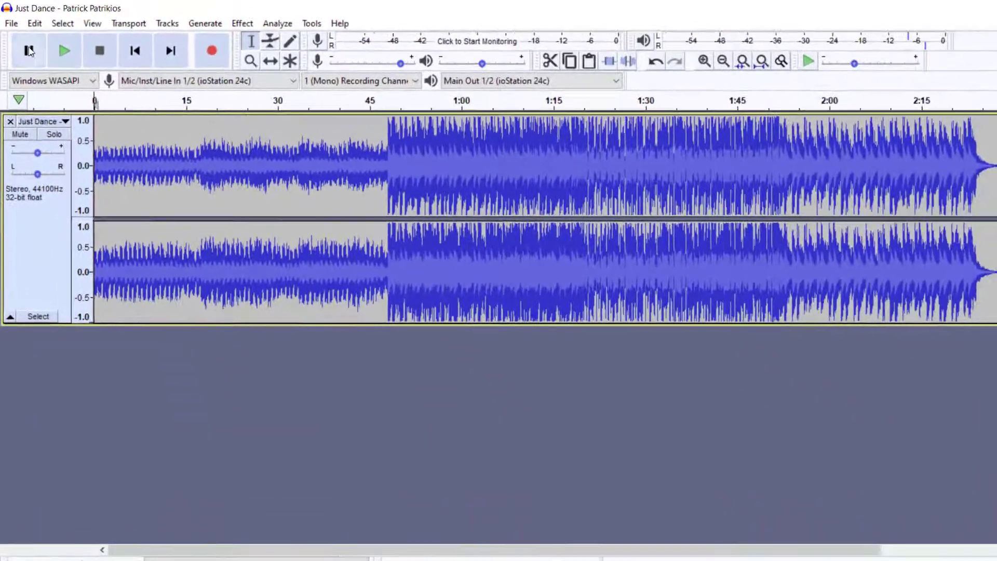
Play the first few seconds of 'Just Dance' with the green Play button, then stop.
click(65, 44)
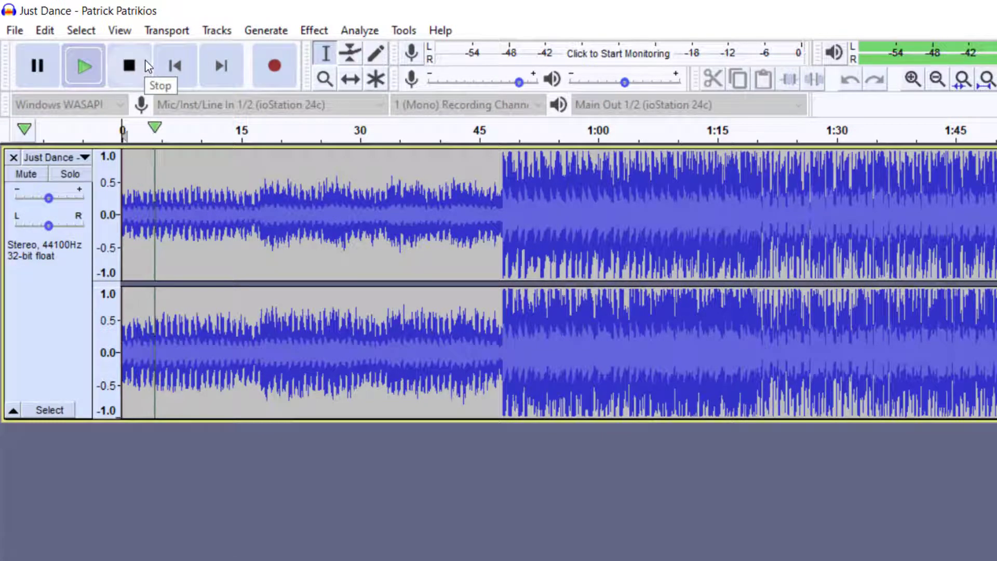
click(129, 65)
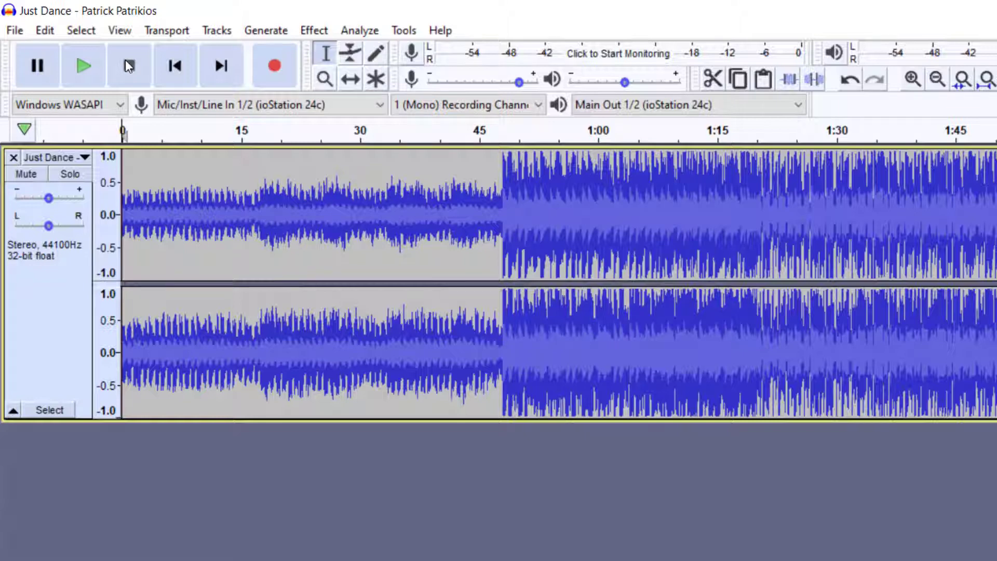
Play the track, pause about two seconds in, resume from there, then stop.
click(92, 62)
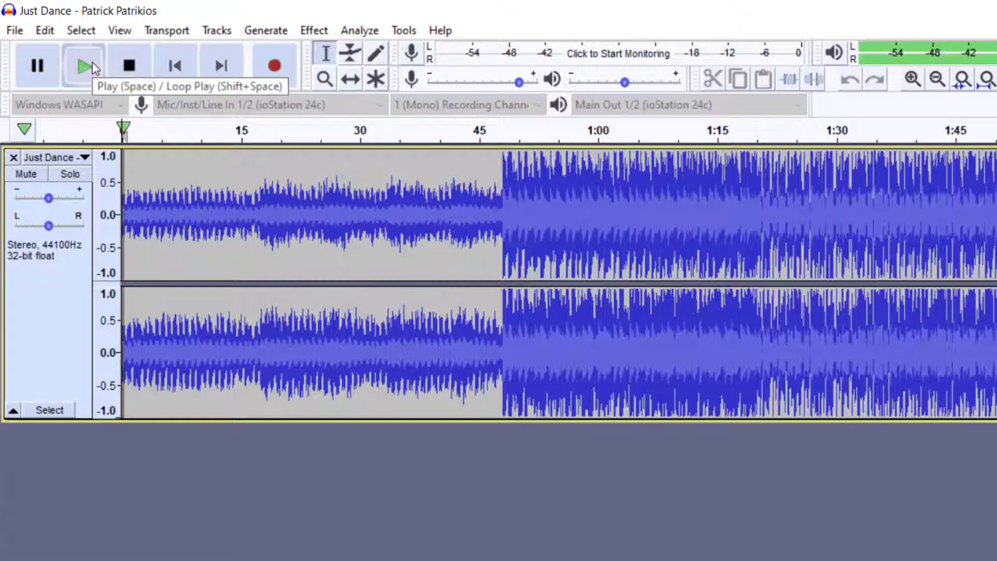
click(33, 61)
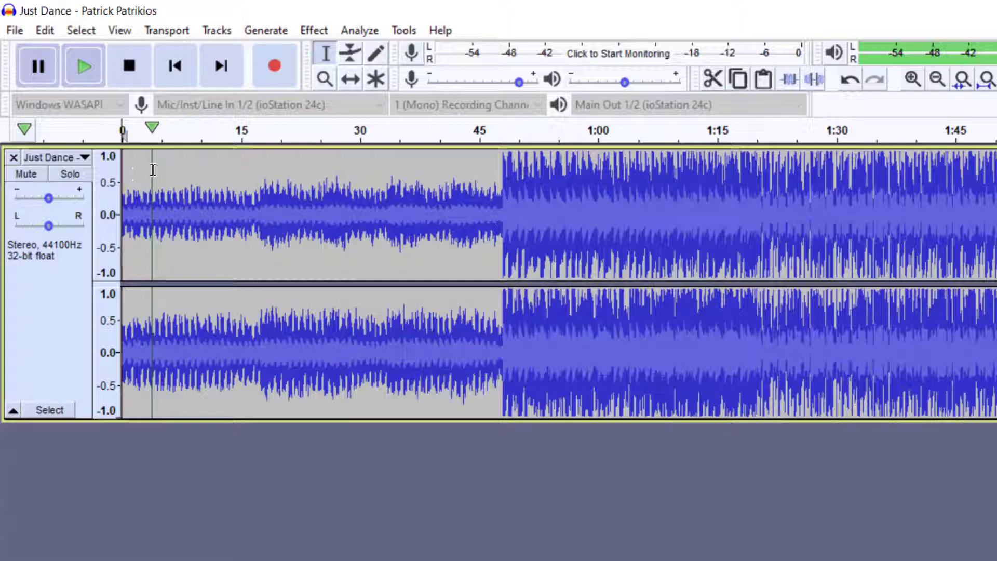
click(38, 65)
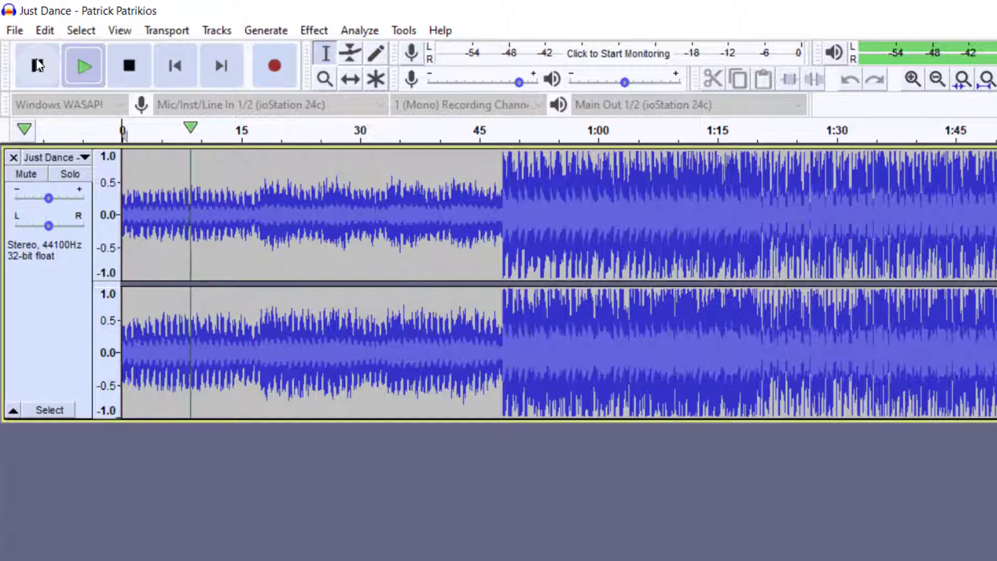
click(134, 62)
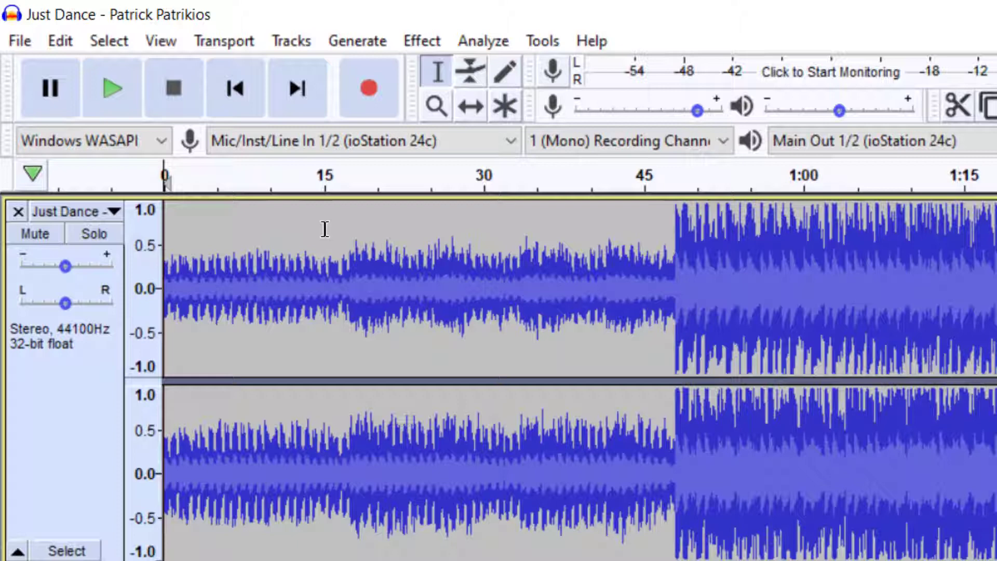
Place the cursor at the 15-second mark and play from there until about 27 seconds, then stop.
click(326, 229)
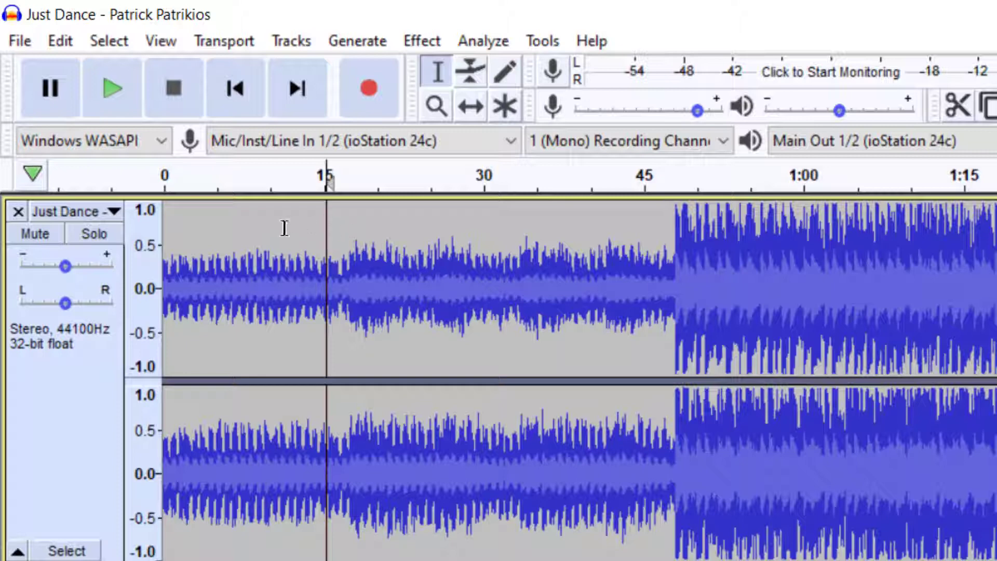
click(107, 85)
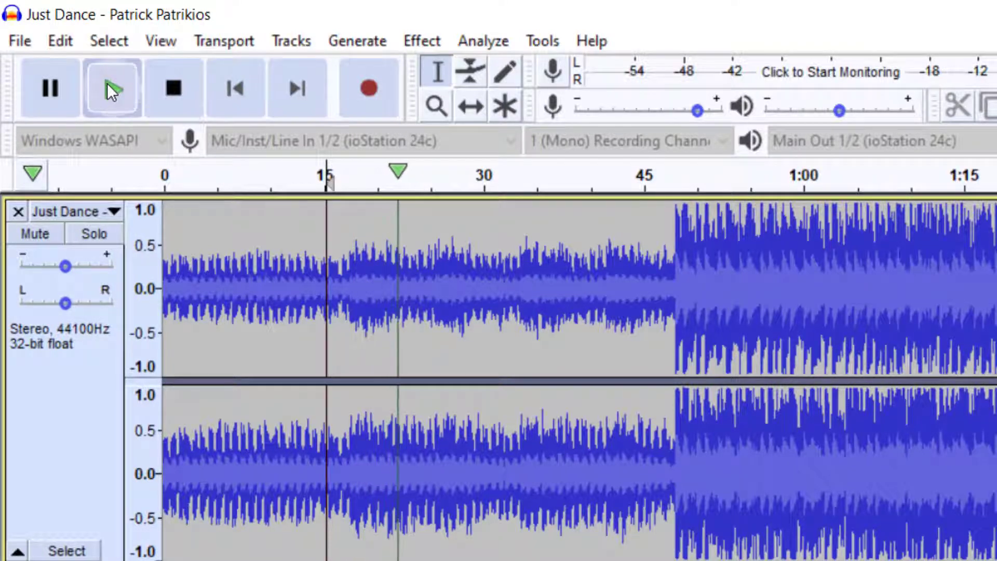
click(166, 84)
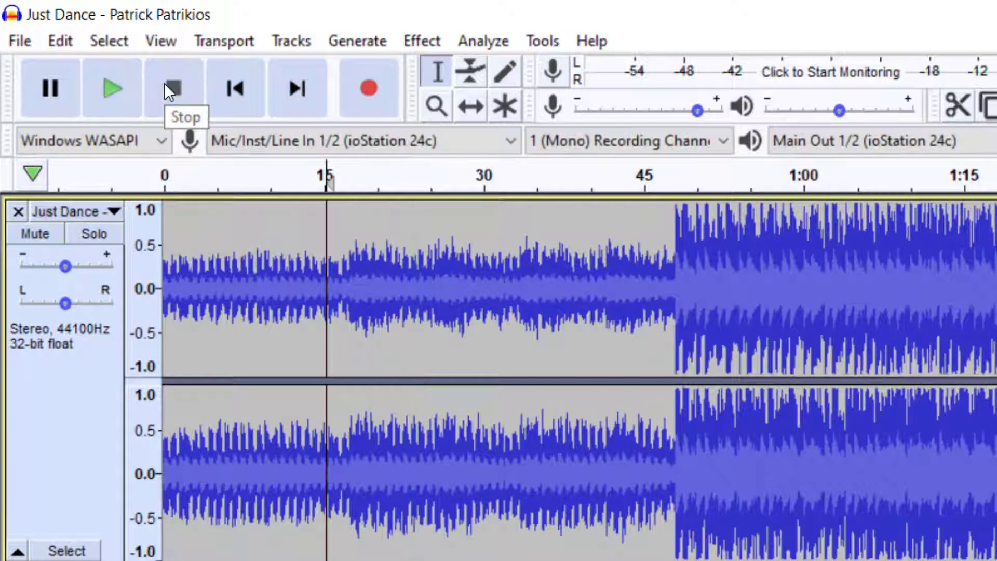
Move the start point to about 48 seconds and play from there, then stop.
click(671, 231)
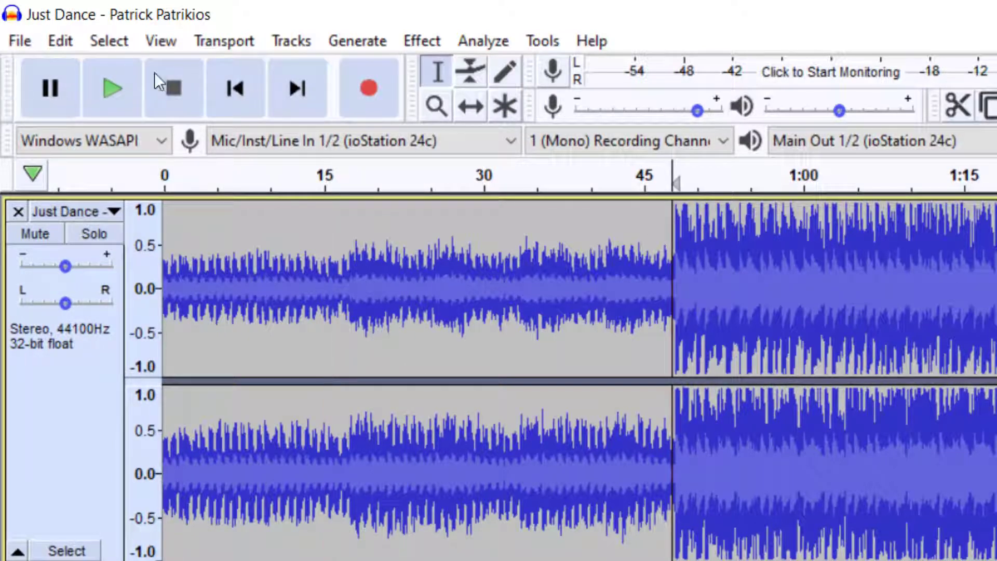
click(121, 83)
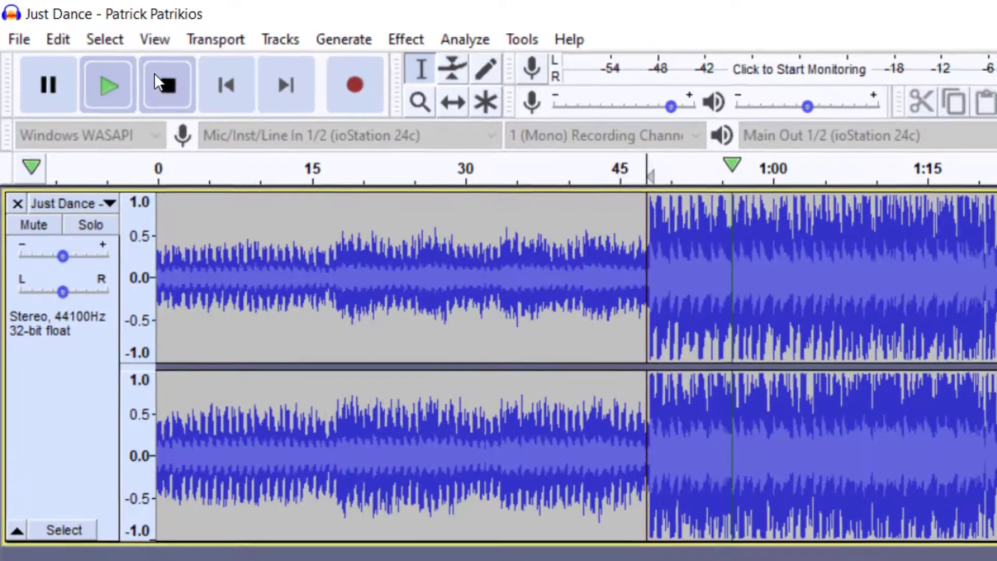
click(162, 79)
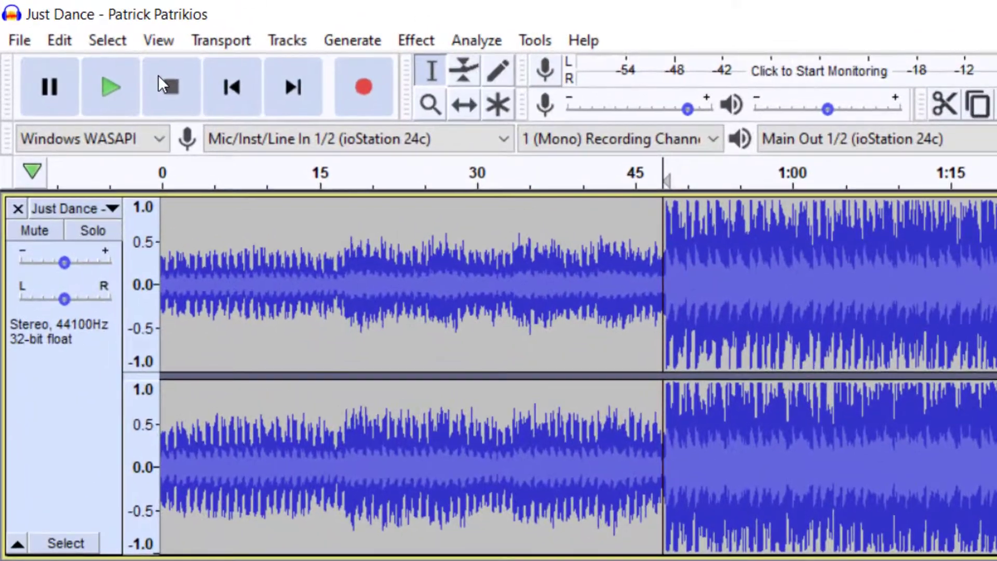
Replay from the 48-second selection start several times, then stop playback.
key(space)
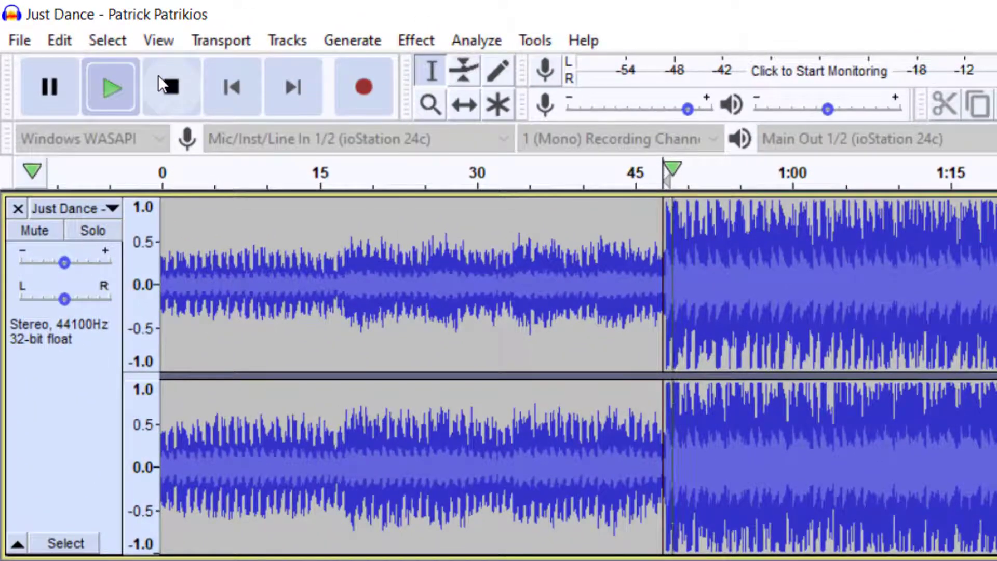
click(101, 83)
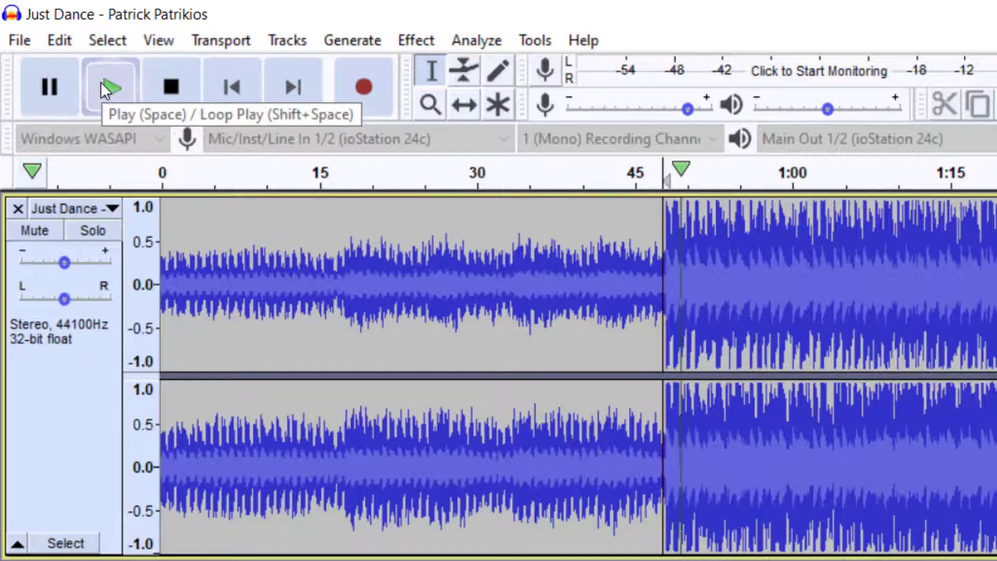
click(101, 82)
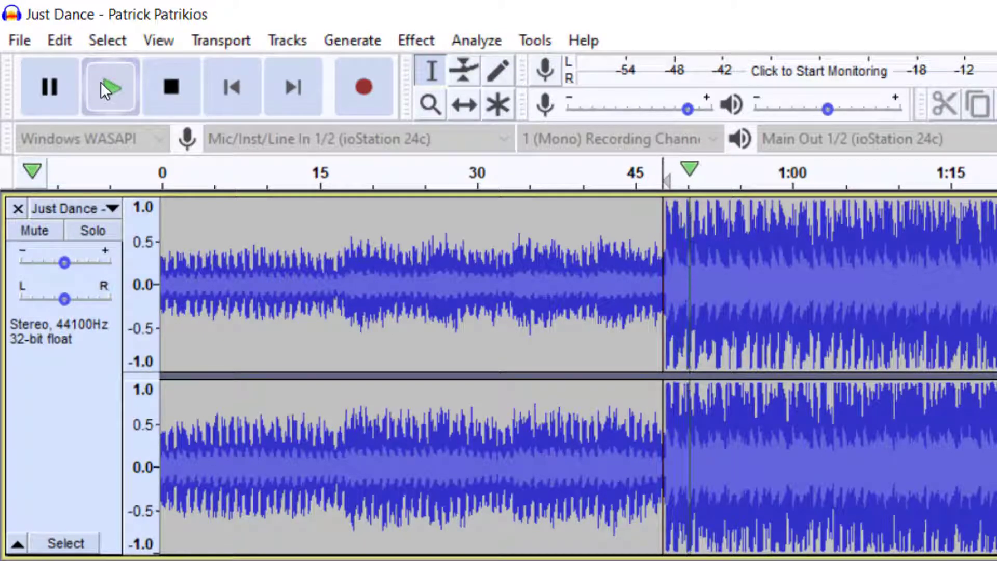
click(177, 83)
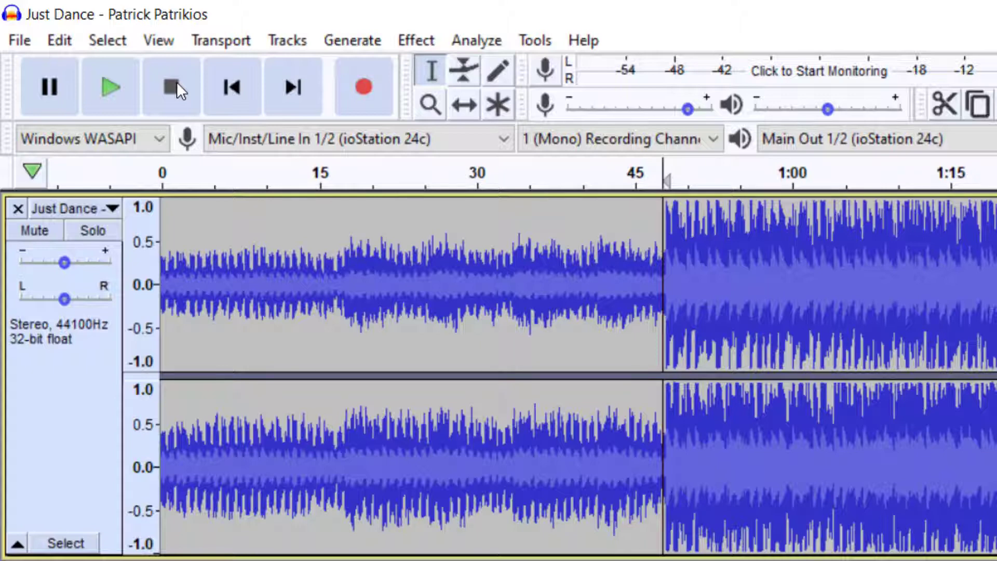
key(space)
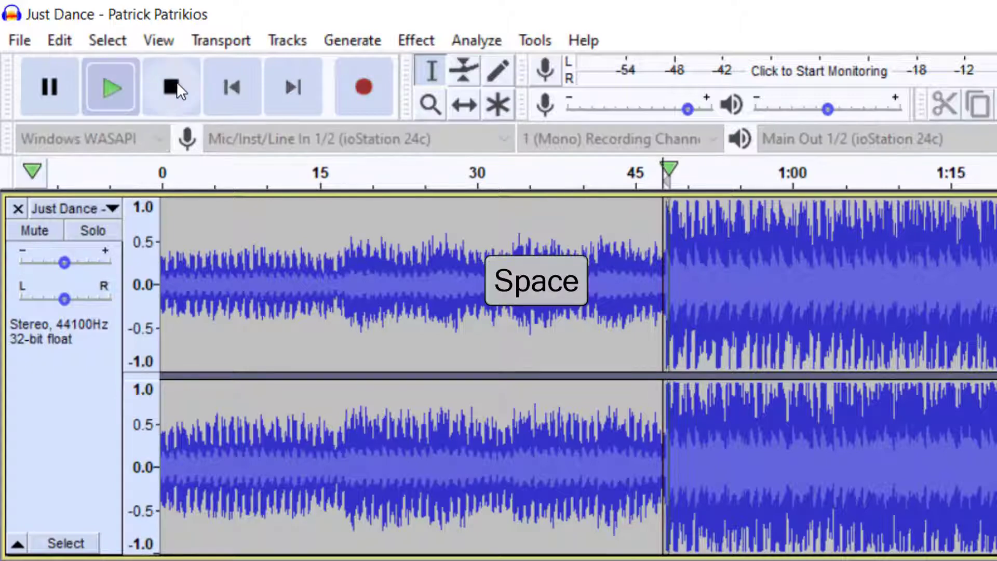
key(space)
key(space)
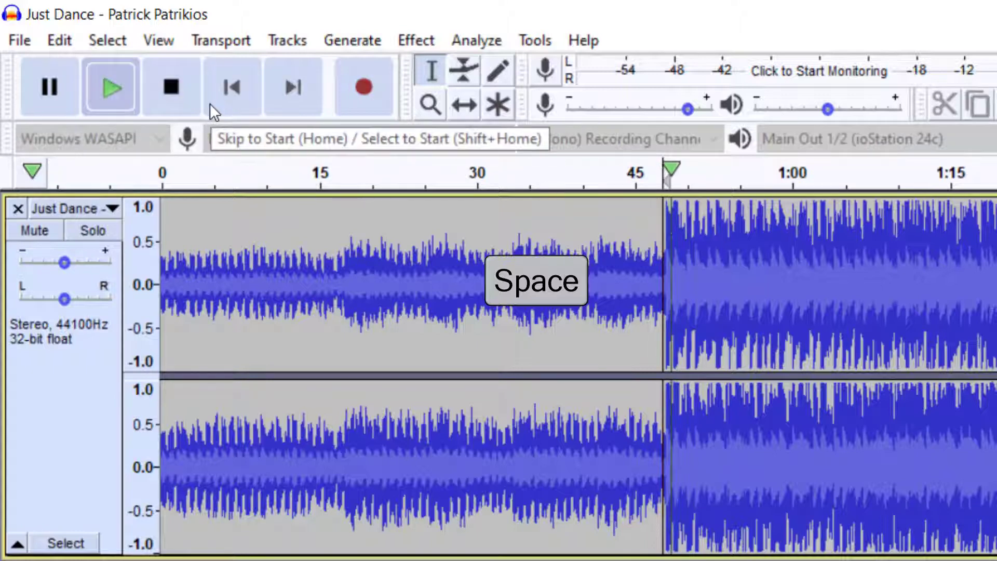
key(space)
key(space)
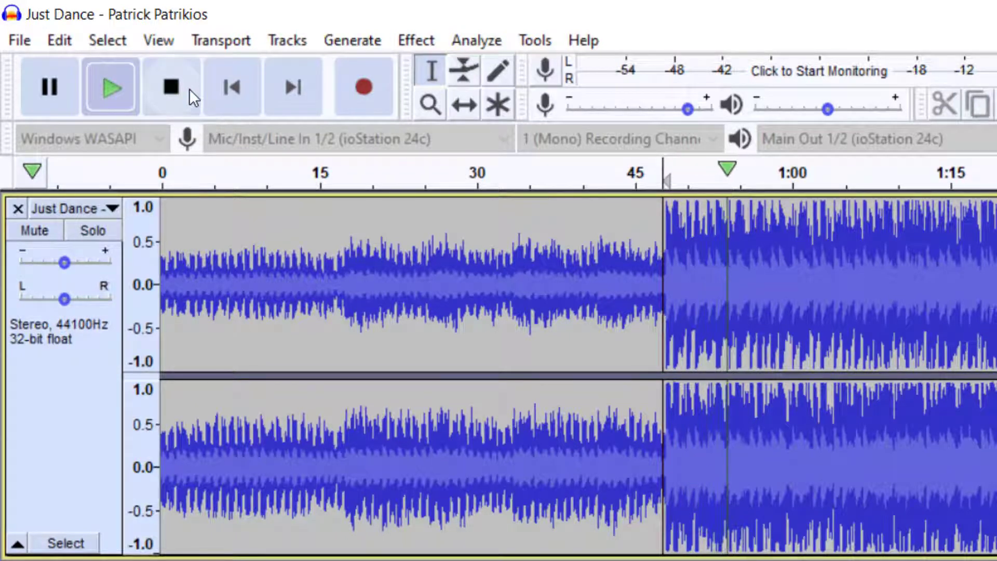
click(189, 89)
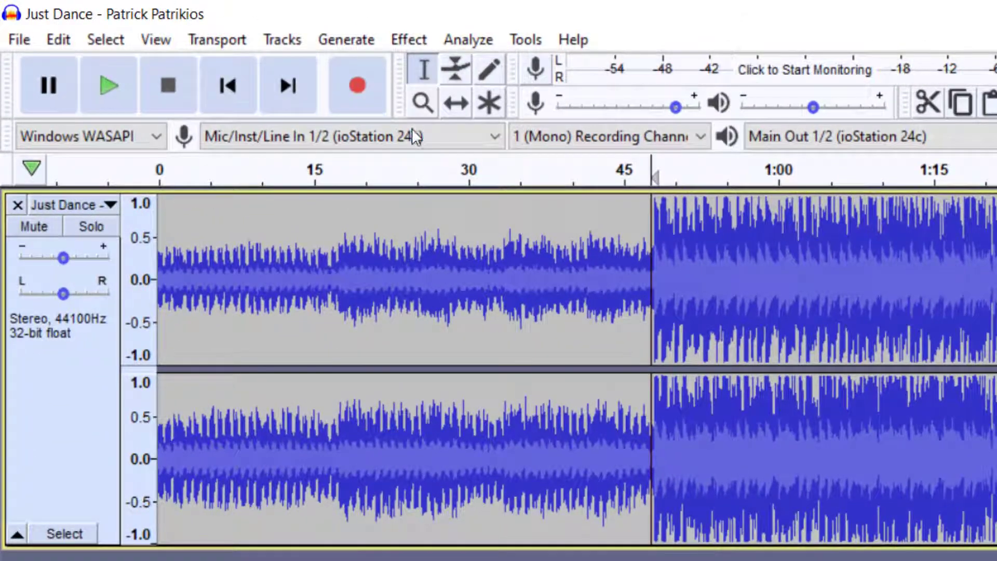
Select roughly 0:17 to 0:21 of the waveform and play only that region.
click(334, 218)
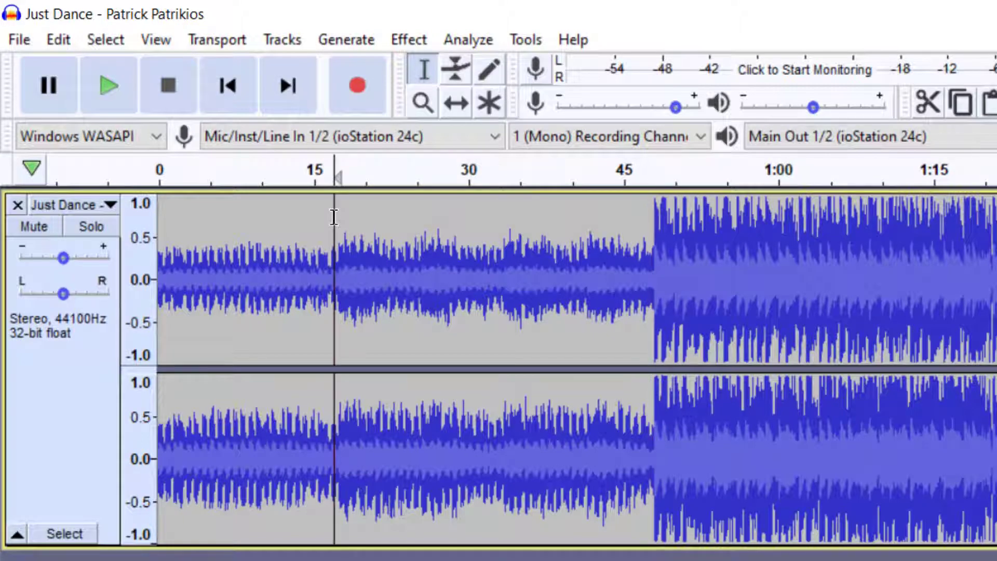
drag(336, 216, 418, 224)
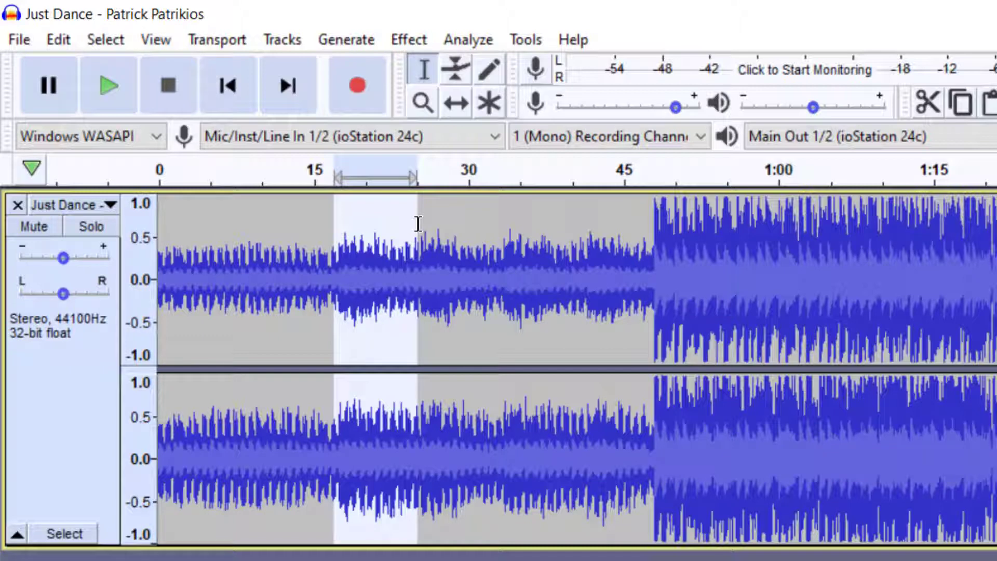
drag(418, 224, 391, 232)
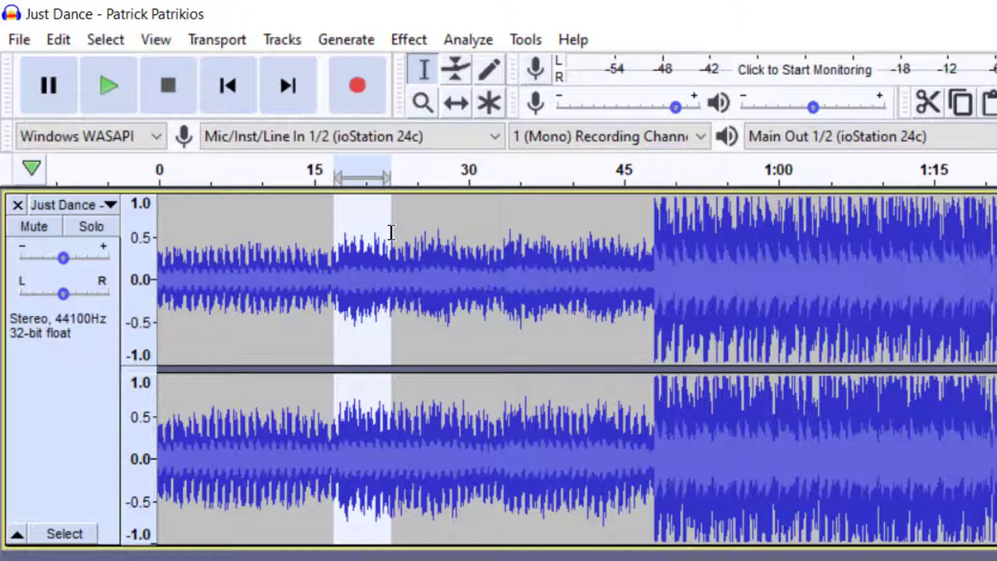
drag(392, 232, 376, 234)
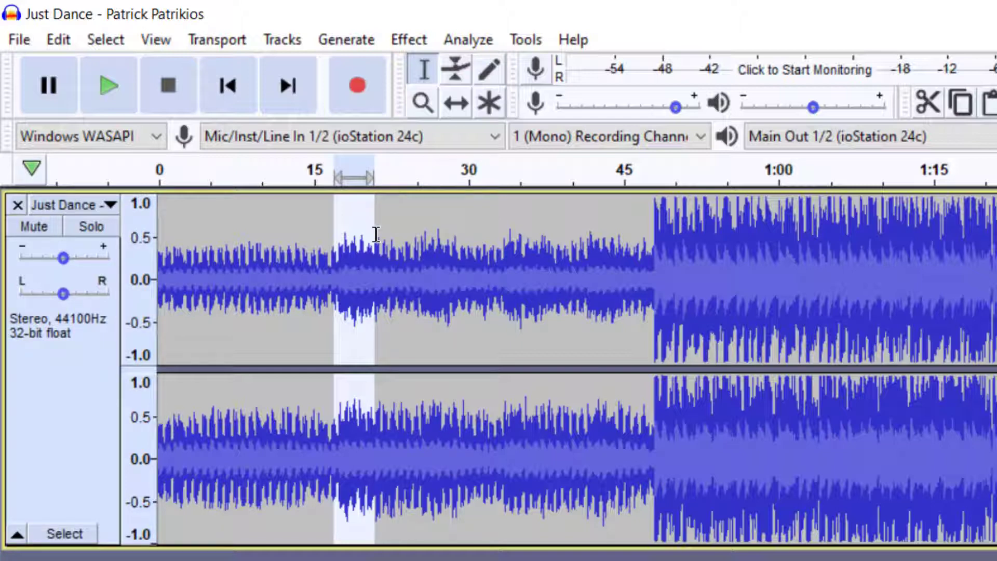
click(91, 83)
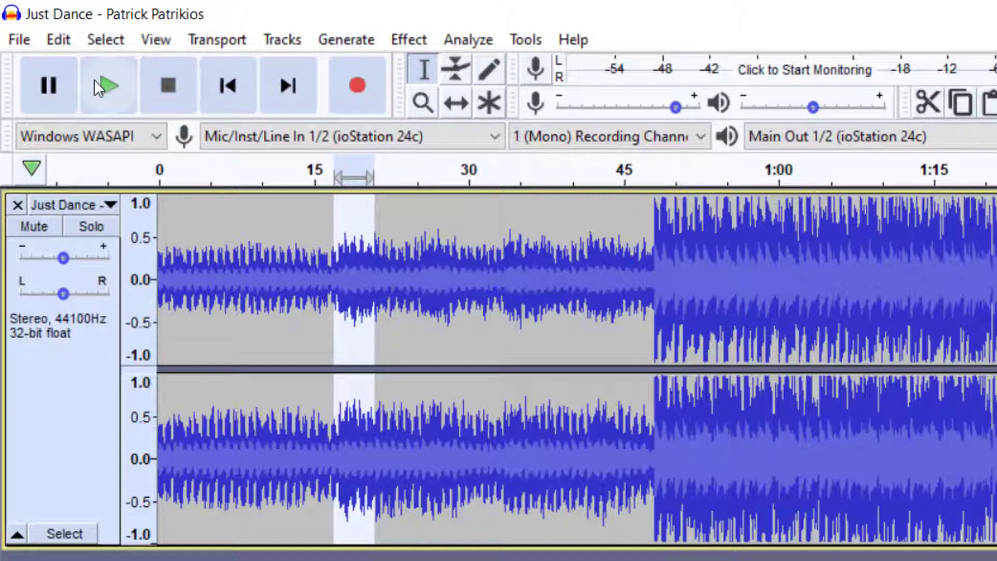
key(shift+space)
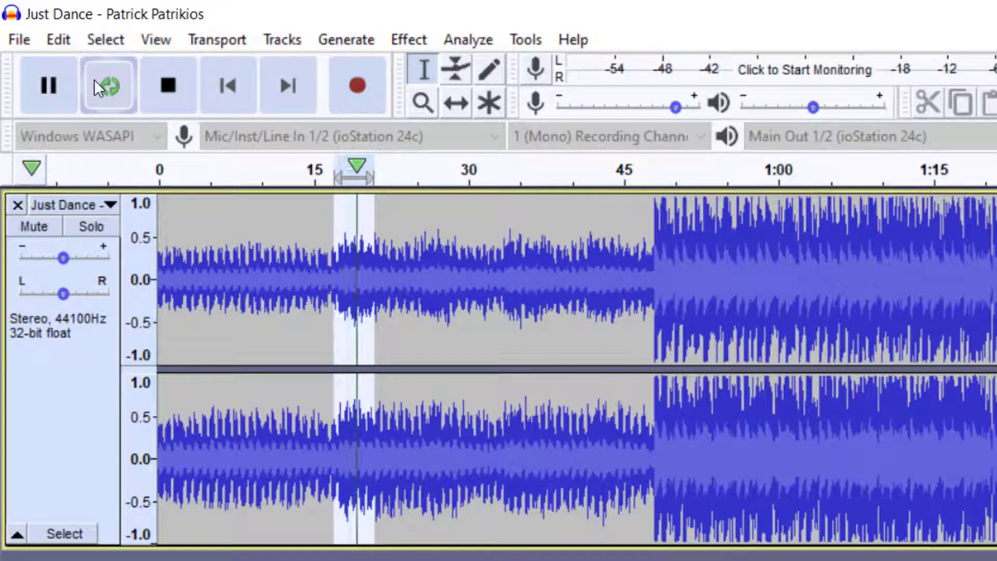
key(space)
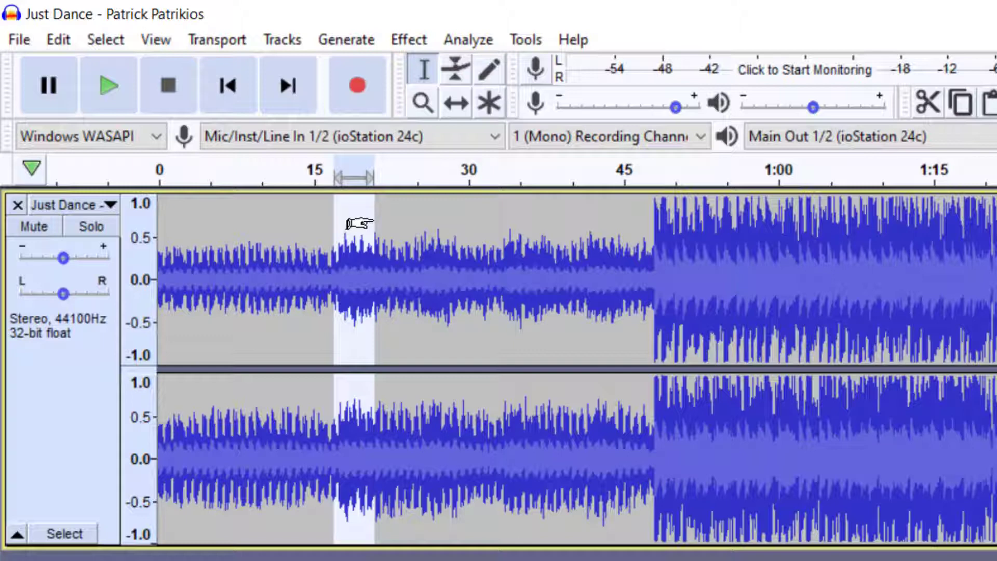
Extend the selection's end to about 0:23 and set its start at about 0:17.
drag(358, 223, 400, 231)
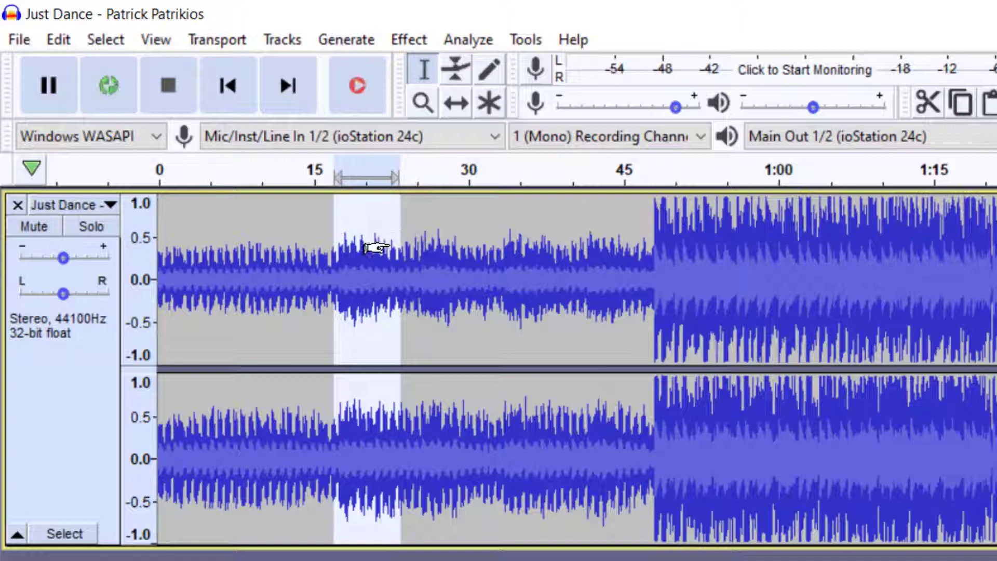
shift+click(311, 214)
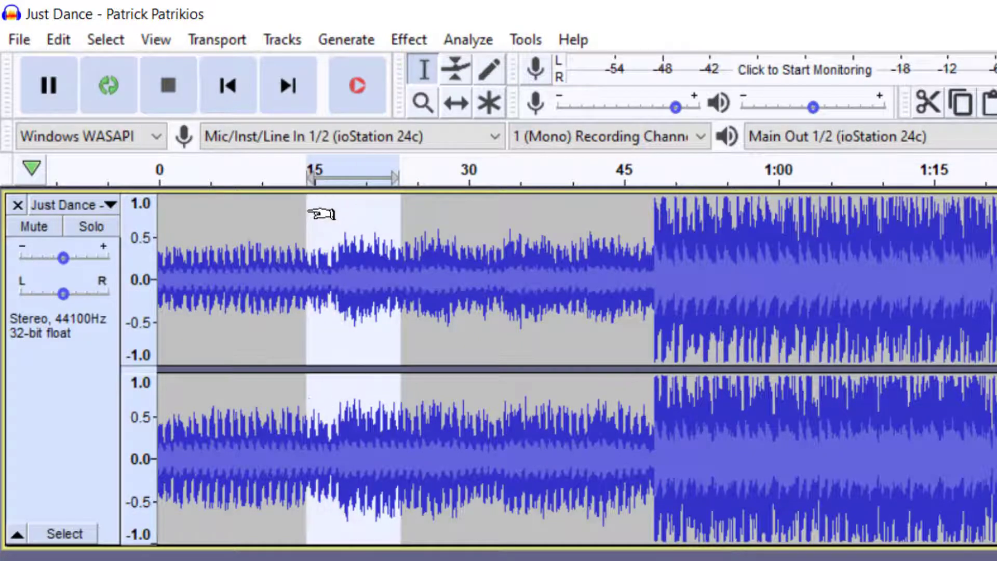
drag(310, 214, 351, 215)
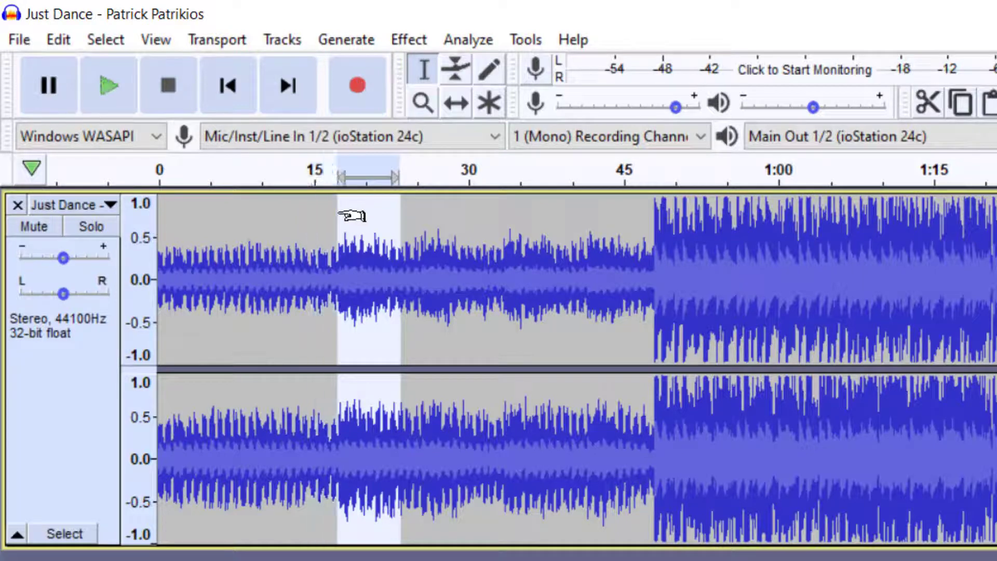